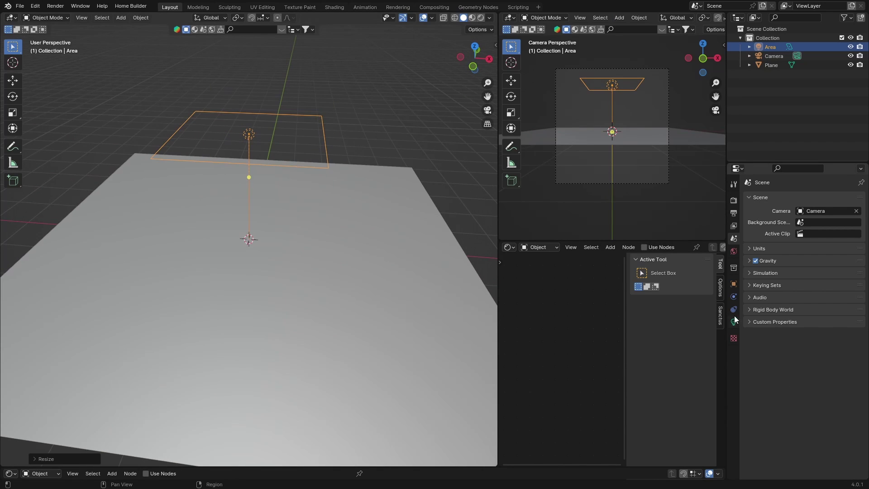
Set the area light's beam spread to 0° and check it in Rendered shading
{"action": "left_click", "coordinate": [734, 322]}
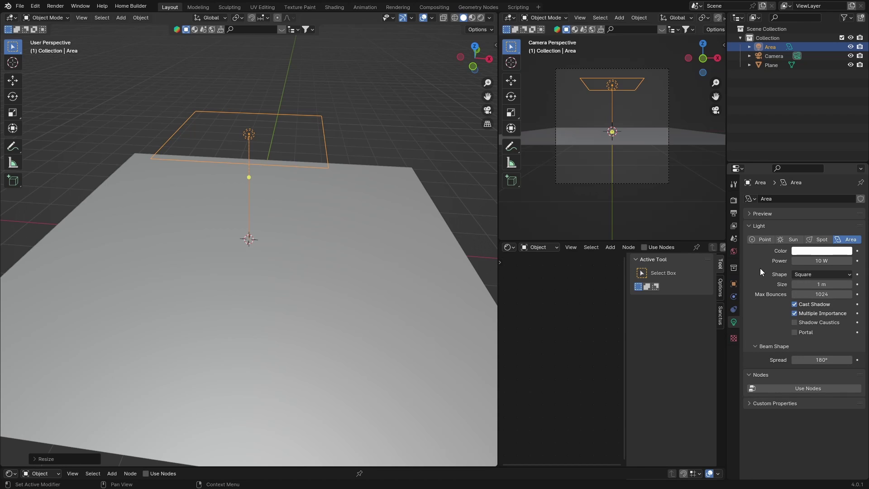
{"action": "left_click", "coordinate": [817, 360]}
{"action": "type", "text": "90"}
{"action": "key", "text": "Return"}
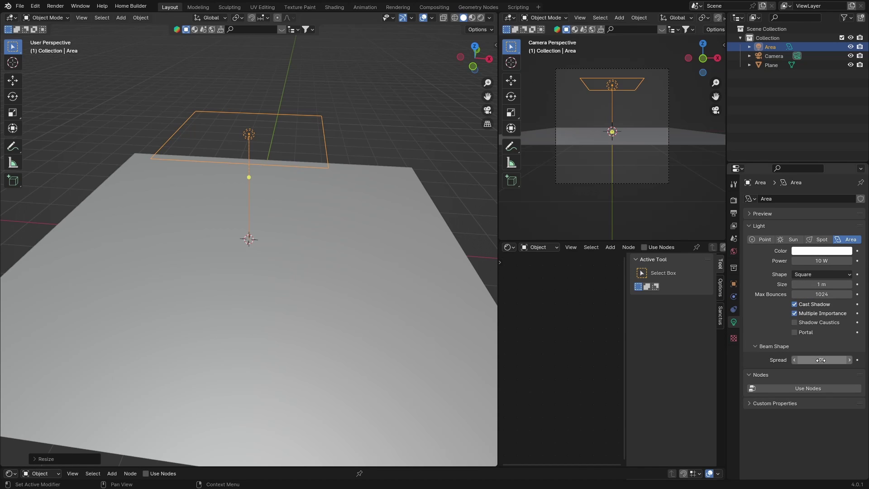
{"action": "left_click", "coordinate": [479, 19]}
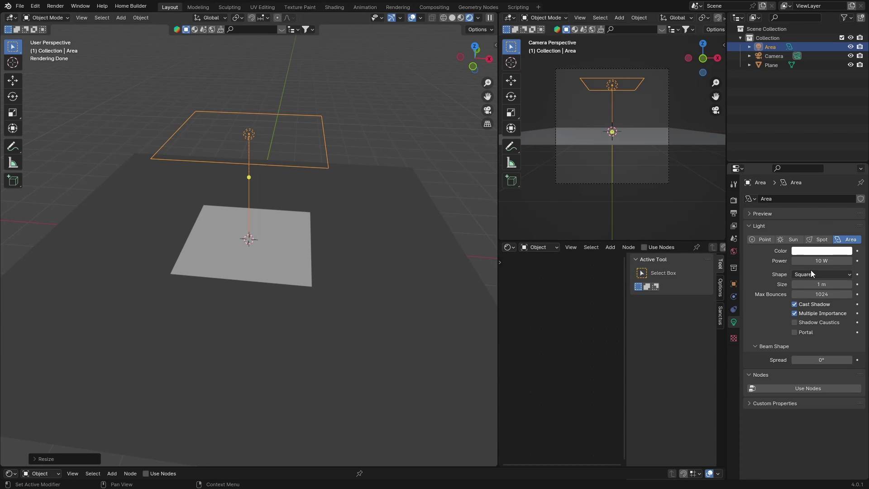
{"action": "mouse_move", "coordinate": [811, 365]}
{"action": "left_mouse_down"}
{"action": "mouse_move", "coordinate": [837, 365]}
{"action": "mouse_move", "coordinate": [796, 360]}
{"action": "left_mouse_up"}
In Shading's Rendered view, feed the light's Emission from Texture Coordinate, Mapping and Image Texture nodes
{"action": "left_click", "coordinate": [330, 6]}
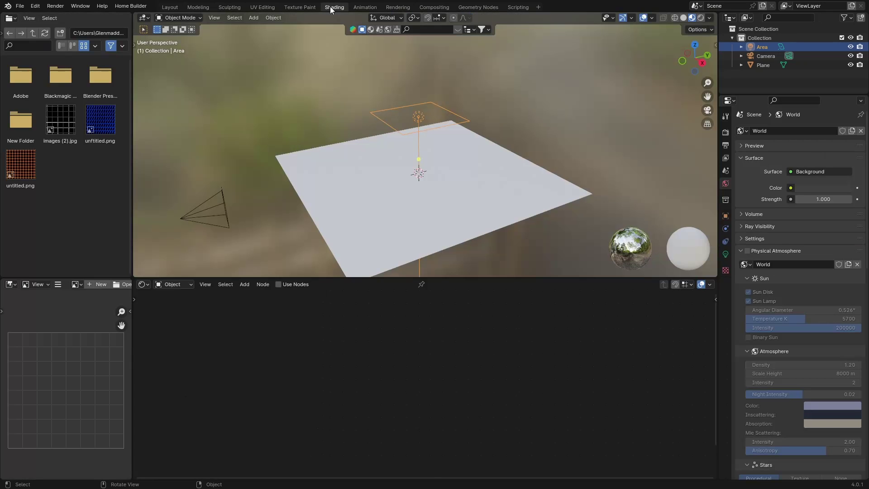
{"action": "left_click", "coordinate": [698, 18]}
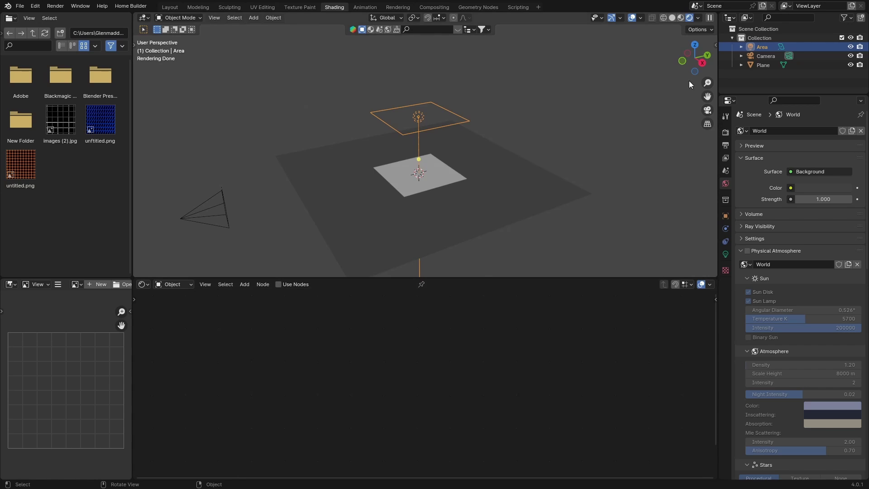
{"action": "left_click", "coordinate": [278, 284]}
{"action": "middle_click_drag", "start_coordinate": [277, 354], "coordinate": [328, 382]}
{"action": "left_click", "coordinate": [420, 335]}
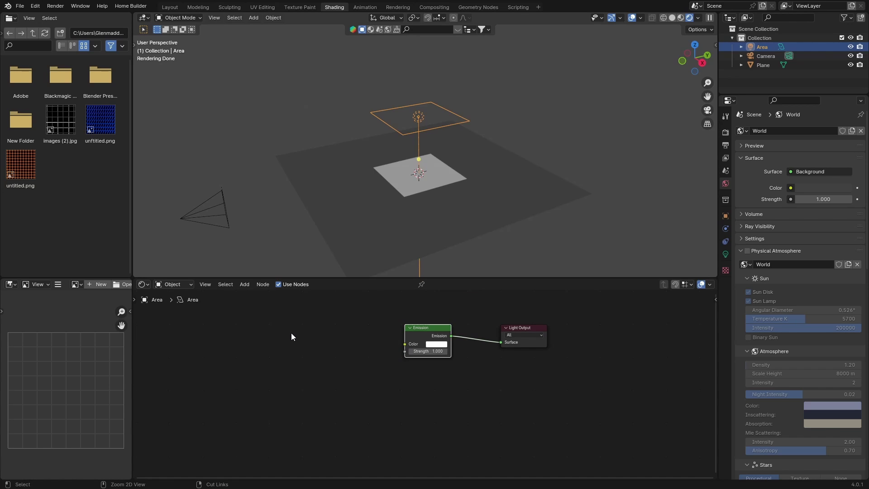
{"action": "key", "text": "ctrl+t"}
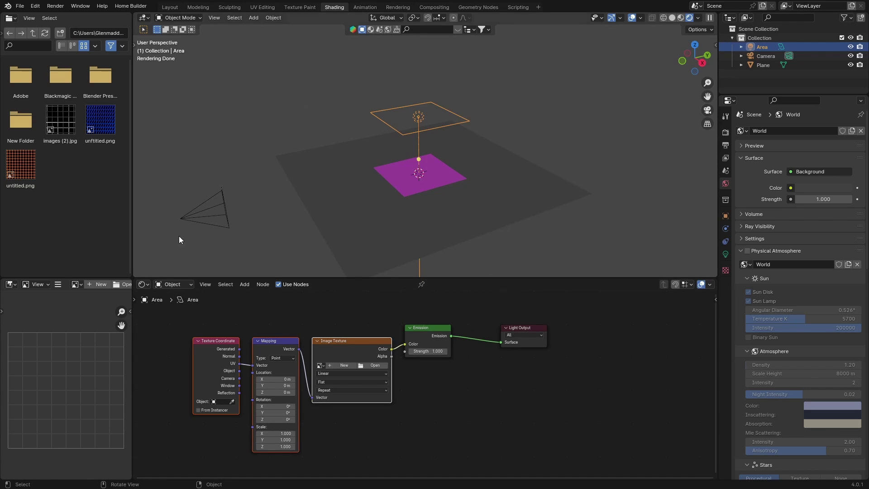
{"action": "left_click", "coordinate": [35, 6]}
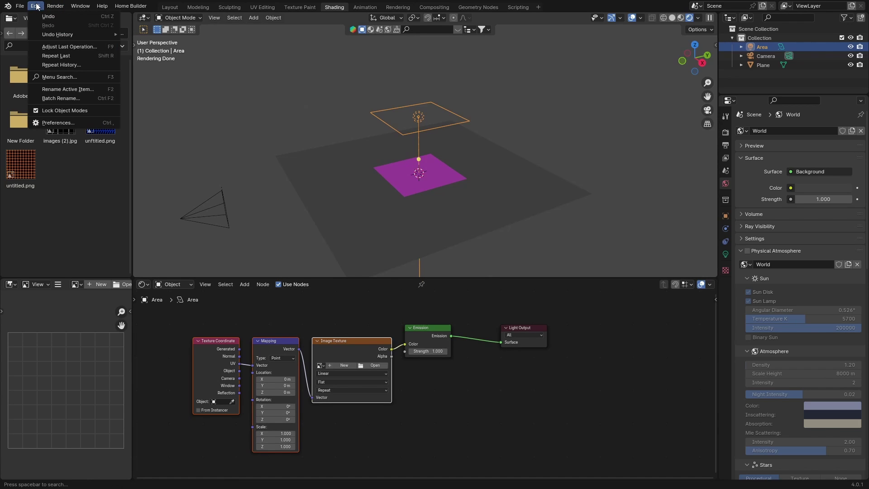
Search add-ons for 'nod' to confirm Node Wrangler is on, then save preferences
{"action": "left_click", "coordinate": [57, 120]}
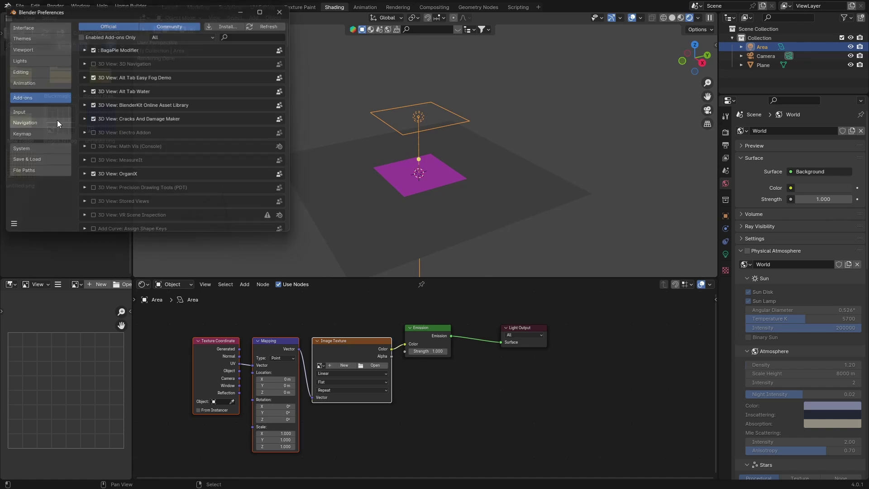
{"action": "left_click", "coordinate": [242, 33]}
{"action": "type", "text": "node"}
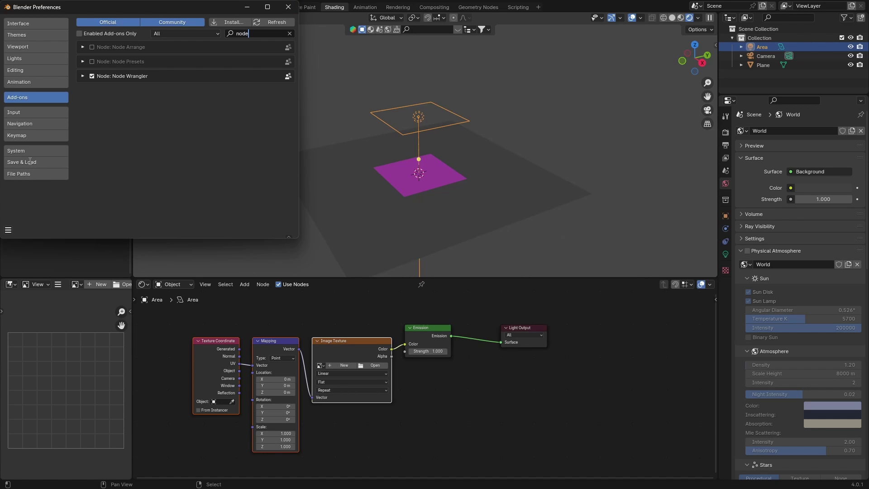
{"action": "left_click", "coordinate": [8, 230]}
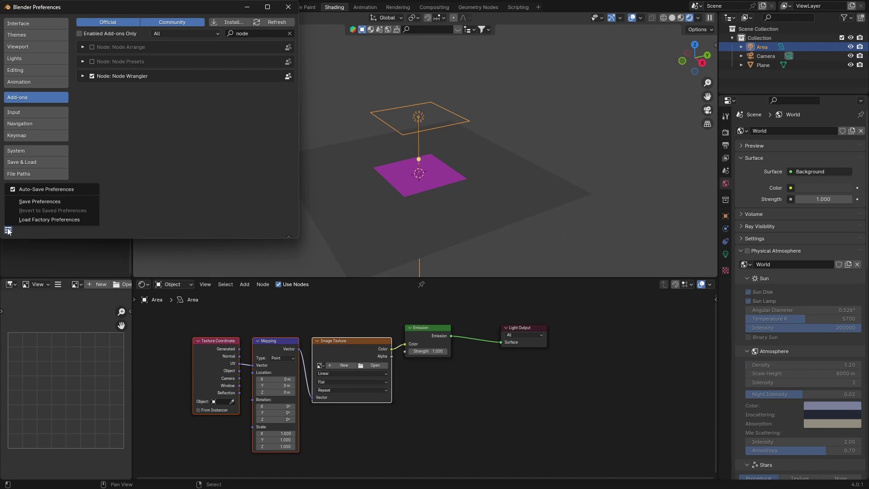
{"action": "left_click", "coordinate": [44, 197]}
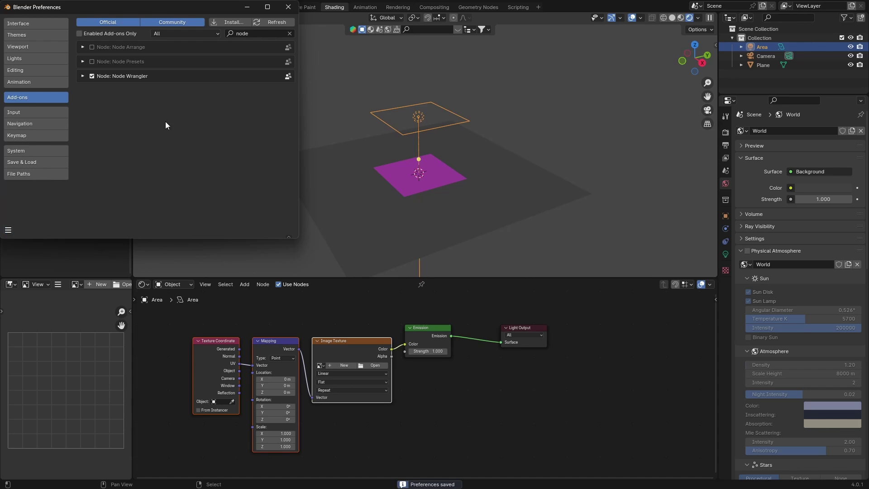
{"action": "left_click", "coordinate": [283, 12]}
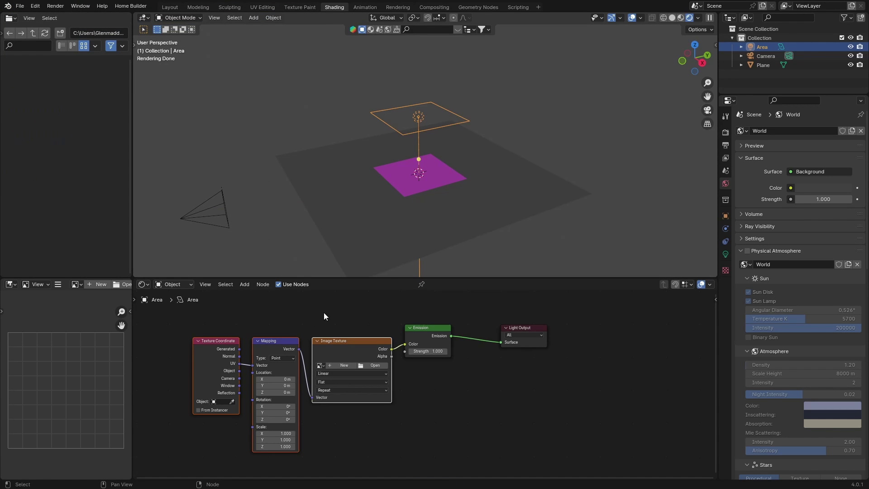
Load unftitled.png into the light's Image Texture node and zoom in on the pattern
{"action": "left_click", "coordinate": [371, 365]}
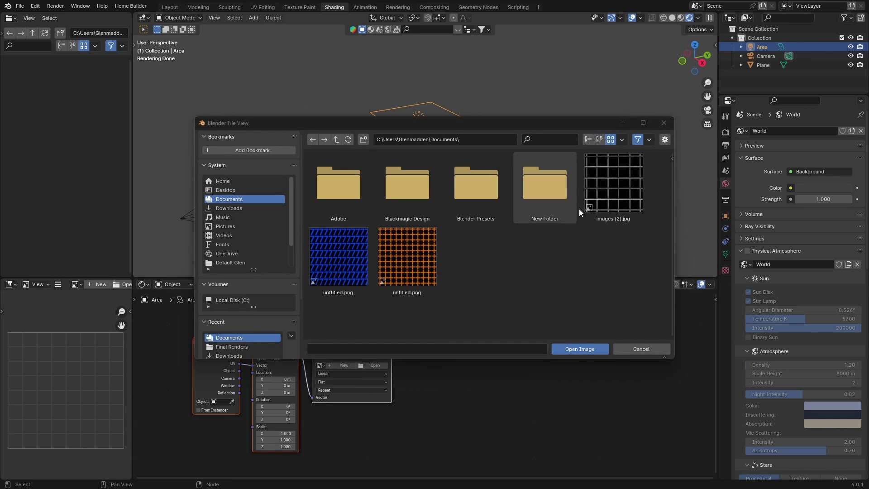
{"action": "left_click", "coordinate": [341, 257]}
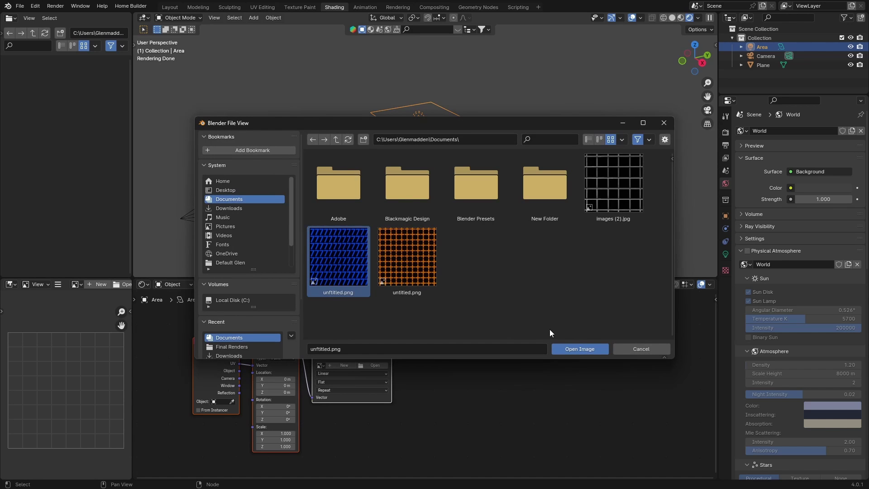
{"action": "left_click", "coordinate": [573, 352]}
{"action": "middle_click_drag", "start_coordinate": [392, 204], "coordinate": [376, 221]}
{"action": "scroll", "coordinate": [375, 224], "scroll_direction": "up", "scroll_amount": 4}
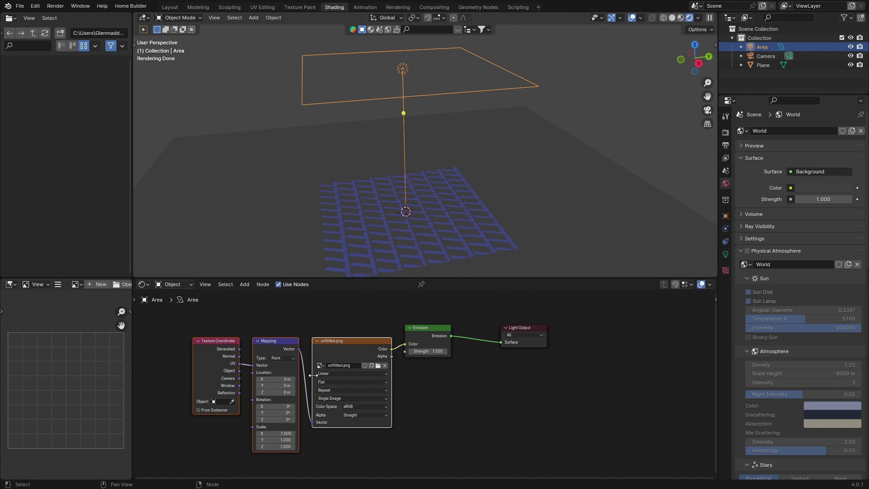
{"action": "left_click", "coordinate": [378, 366]}
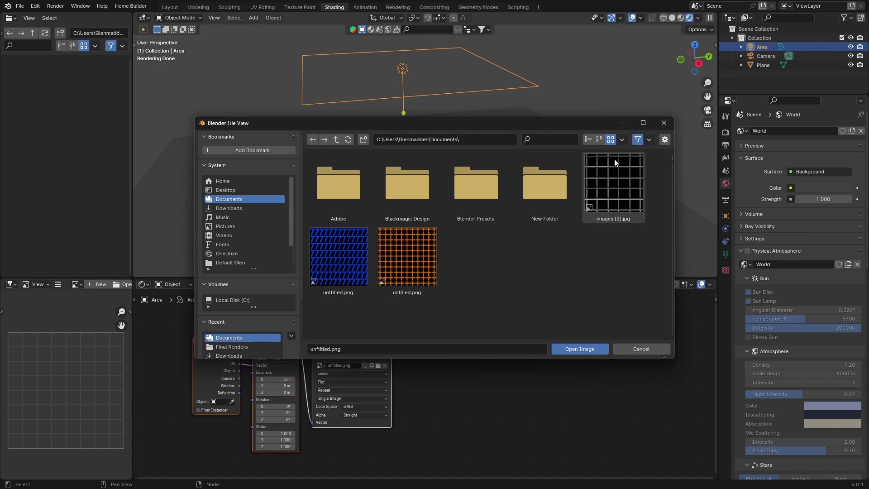
{"action": "left_click", "coordinate": [661, 123]}
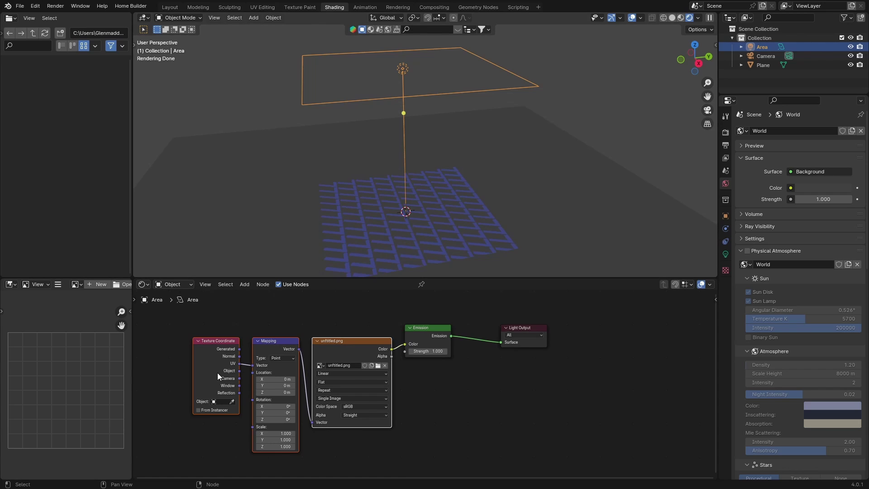
Feed Object coordinates into Mapping, using the Area light as the coordinate object
{"action": "middle_click_drag", "start_coordinate": [192, 432], "coordinate": [225, 435]}
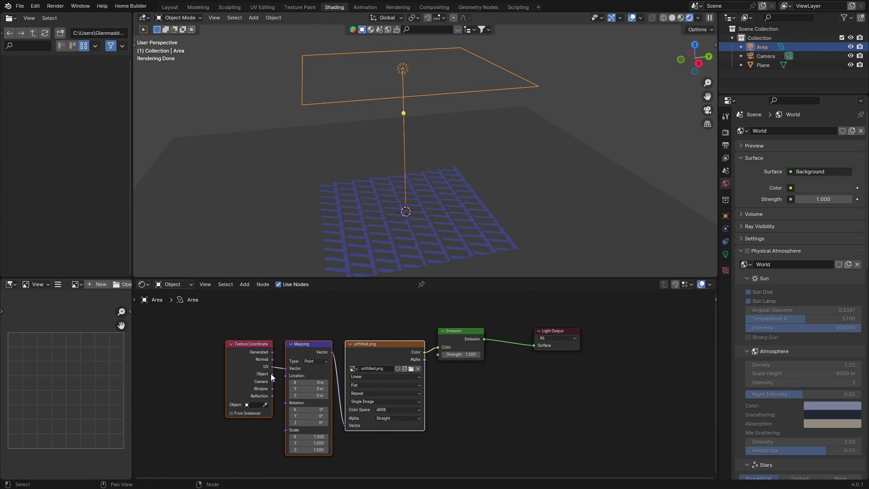
{"action": "left_click_drag", "start_coordinate": [271, 374], "coordinate": [285, 368]}
{"action": "scroll", "coordinate": [181, 364], "scroll_direction": "up", "scroll_amount": 2}
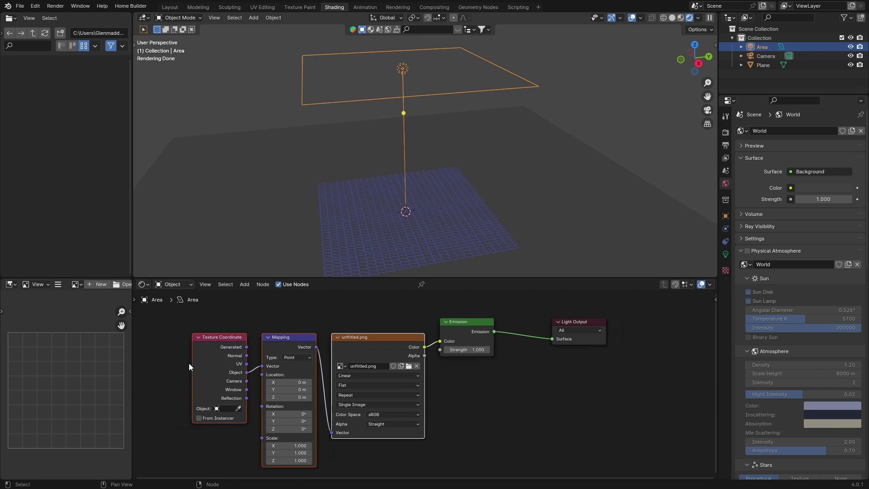
{"action": "left_click", "coordinate": [180, 412]}
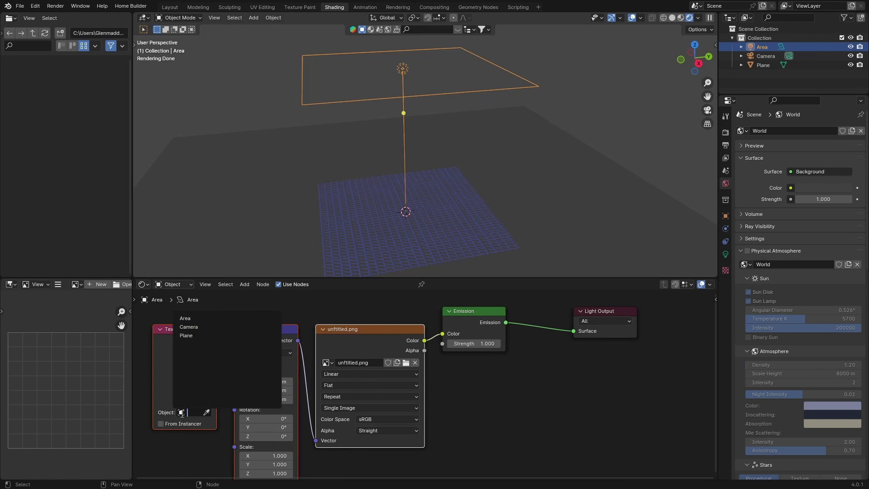
{"action": "left_click", "coordinate": [173, 319]}
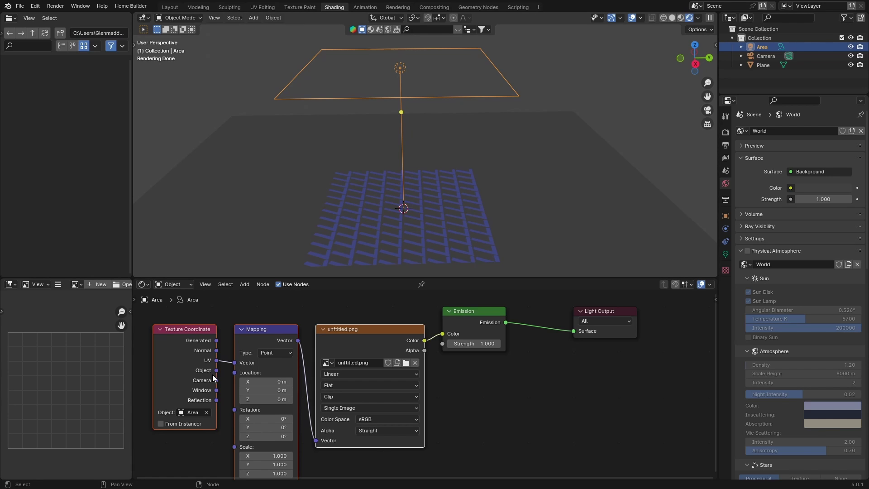
{"action": "key", "text": "ctrl+z"}
{"action": "middle_click_drag", "start_coordinate": [289, 254], "coordinate": [364, 240]}
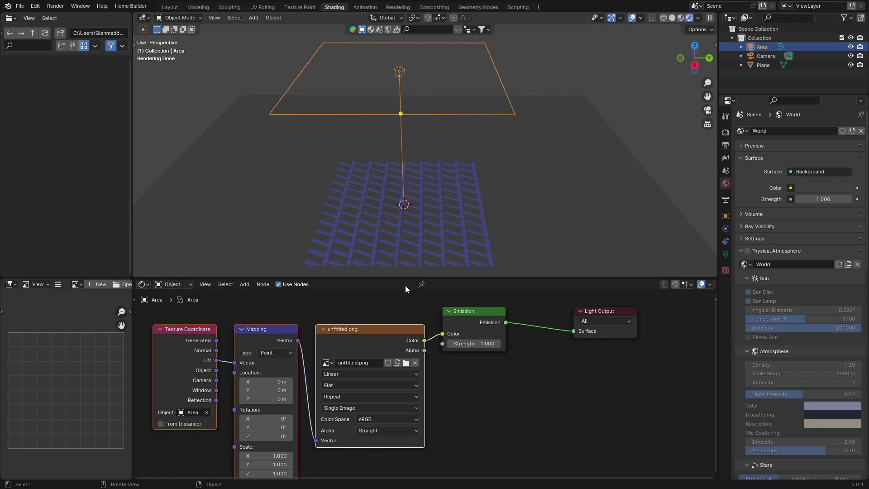
Raise the emission Strength to 3.000 and set the world colour to black
{"action": "left_click_drag", "start_coordinate": [476, 343], "coordinate": [495, 343]}
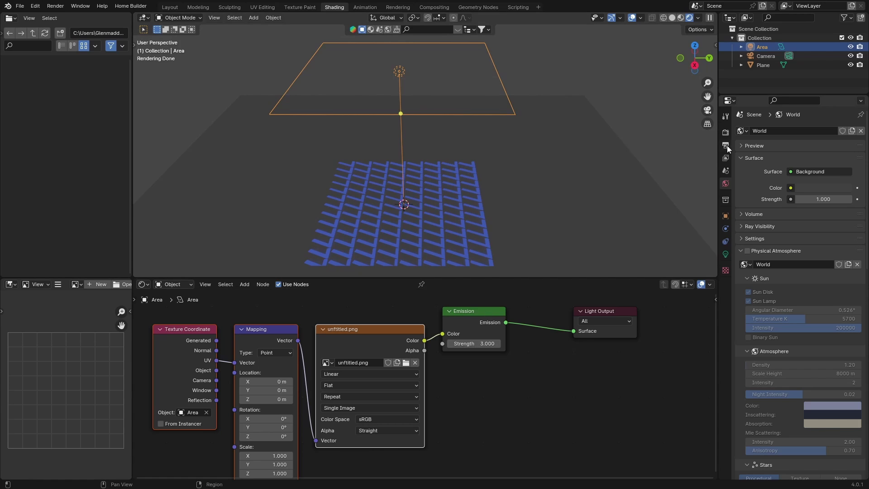
{"action": "left_click", "coordinate": [812, 187]}
{"action": "left_click_drag", "start_coordinate": [845, 107], "coordinate": [845, 123]}
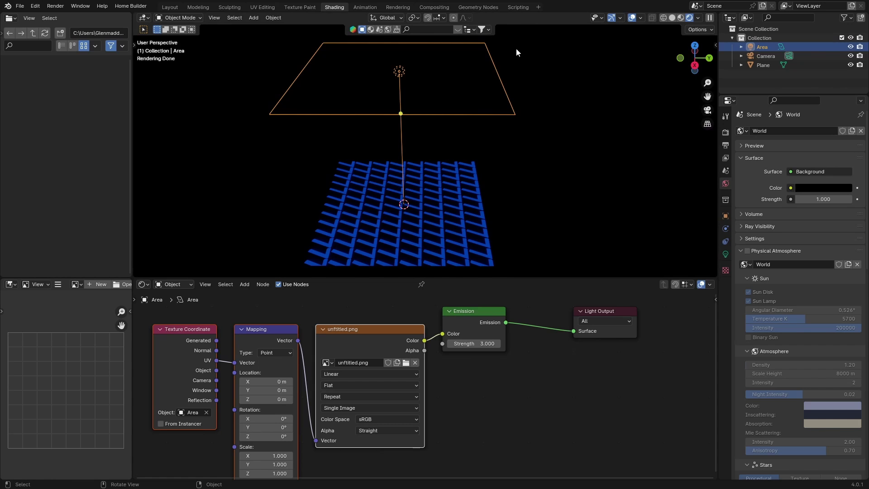
{"action": "left_click", "coordinate": [170, 9]}
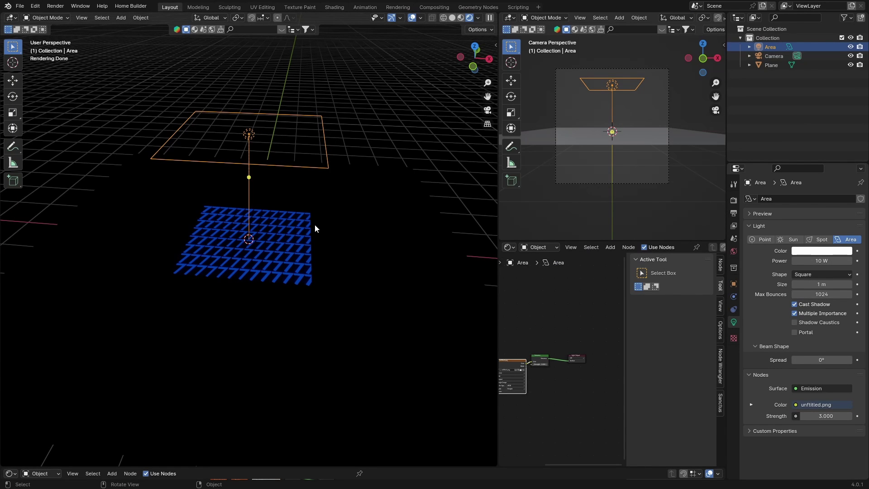
Tilt the area light with a free rotation and return the viewport to Solid shading
{"action": "key", "text": "r"}
{"action": "key", "text": "r"}
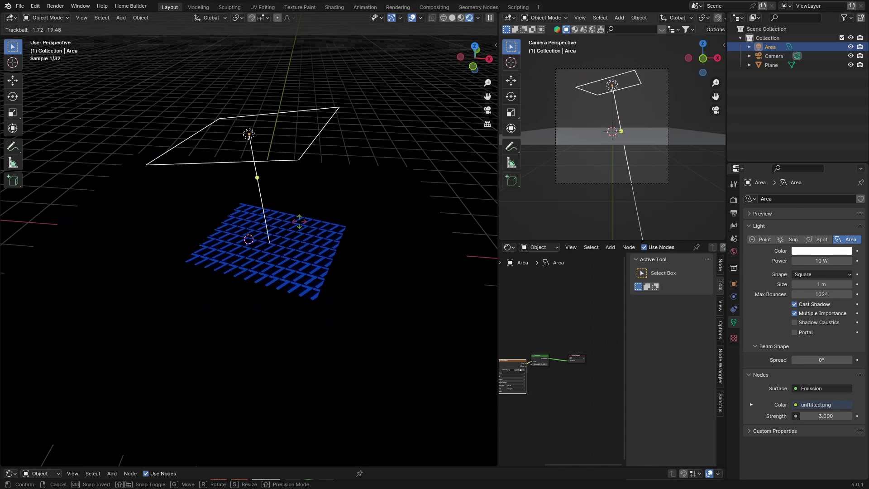
{"action": "left_click", "coordinate": [278, 276]}
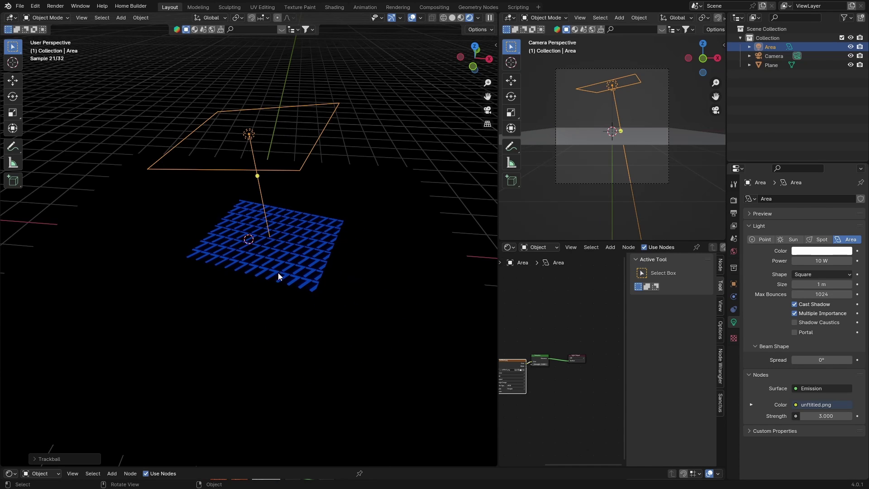
{"action": "left_click", "coordinate": [451, 18]}
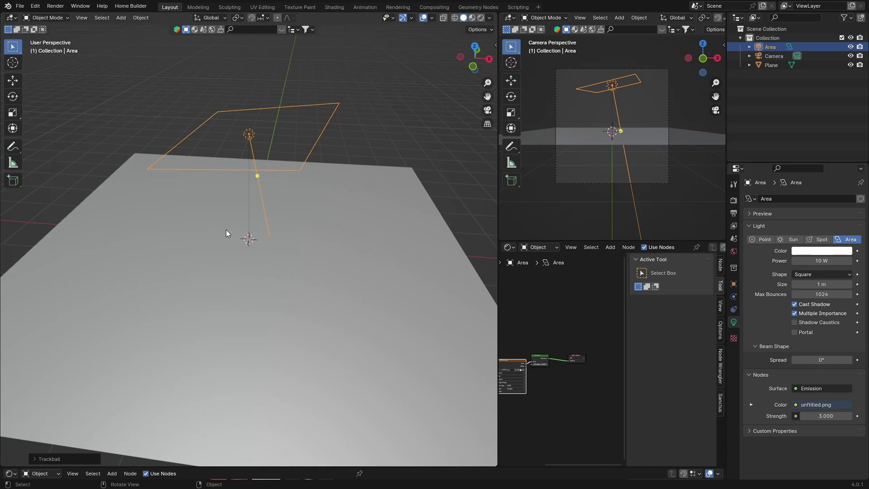
{"action": "key", "text": "shift+a"}
Add a cube, shrink it, and place it off-centre on the plane
{"action": "mouse_move", "coordinate": [226, 121]}
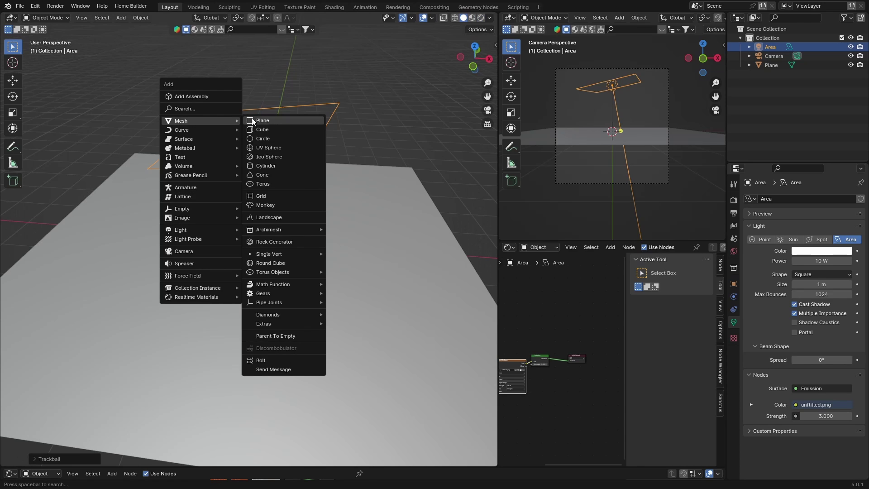
{"action": "left_click", "coordinate": [263, 129]}
{"action": "key", "text": "s"}
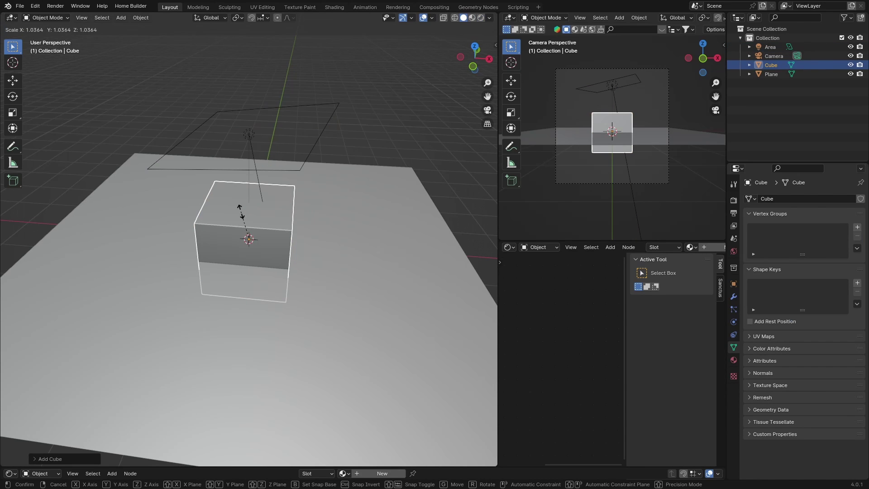
{"action": "left_click", "coordinate": [259, 227]}
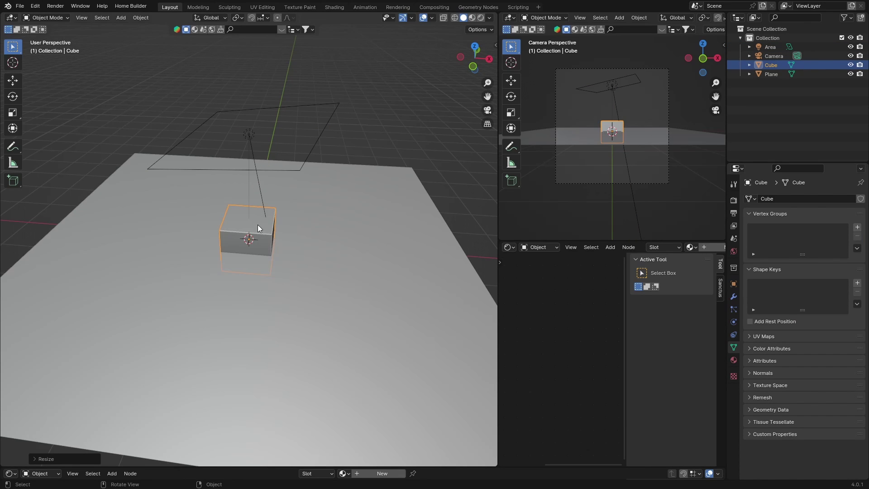
{"action": "key", "text": "g"}
{"action": "left_click", "coordinate": [290, 222]}
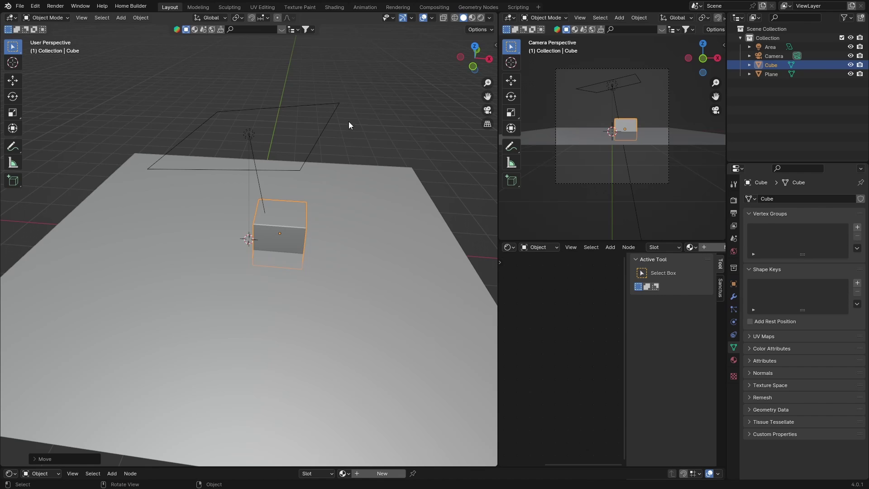
Preview in Rendered shading, orbiting to see the blue gobo on the cube
{"action": "left_click", "coordinate": [478, 18]}
{"action": "mouse_move", "coordinate": [153, 252]}
{"action": "middle_mouse_down"}
{"action": "mouse_move", "coordinate": [234, 248]}
{"action": "mouse_move", "coordinate": [217, 244]}
{"action": "middle_mouse_up"}
{"action": "middle_click_drag", "start_coordinate": [277, 218], "coordinate": [252, 228]}
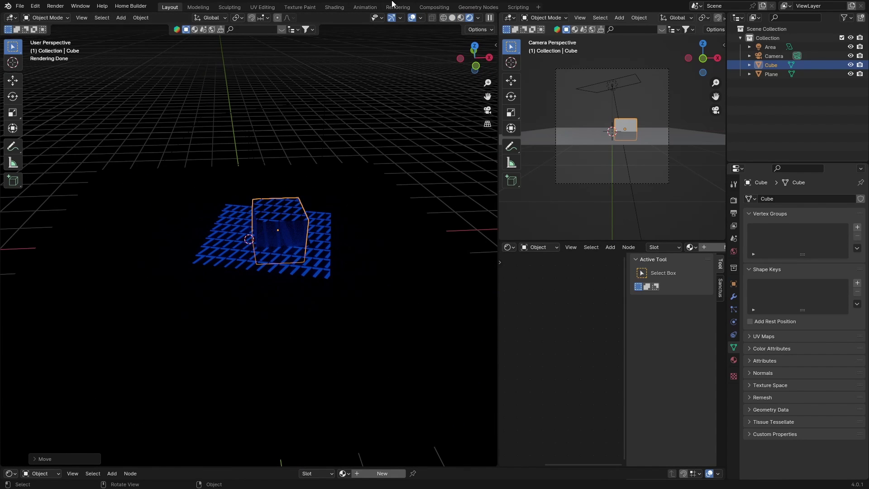
Select the area light and rotate it to a new tilt
{"action": "left_click", "coordinate": [249, 133]}
{"action": "key", "text": "r"}
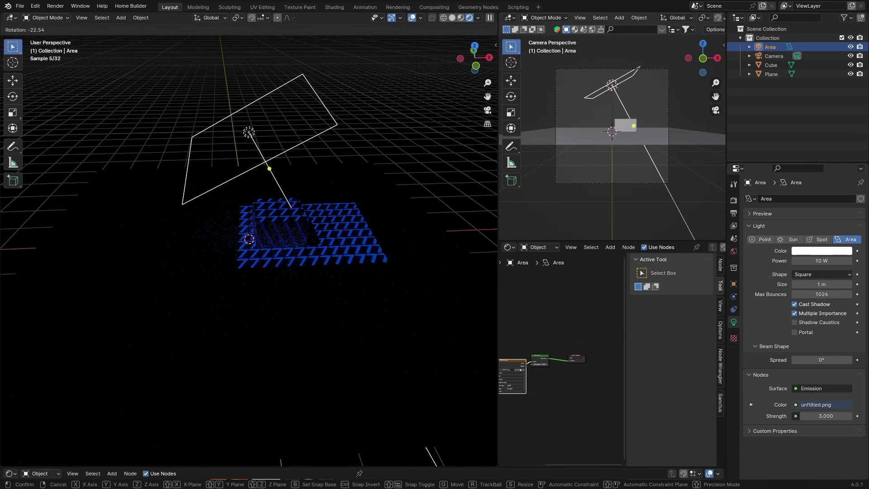
{"action": "left_click", "coordinate": [204, 228]}
{"action": "middle_click_drag", "start_coordinate": [203, 228], "coordinate": [244, 244]}
Scale the area light up much larger and toggle the viewport overlays off and on
{"action": "key", "text": "s"}
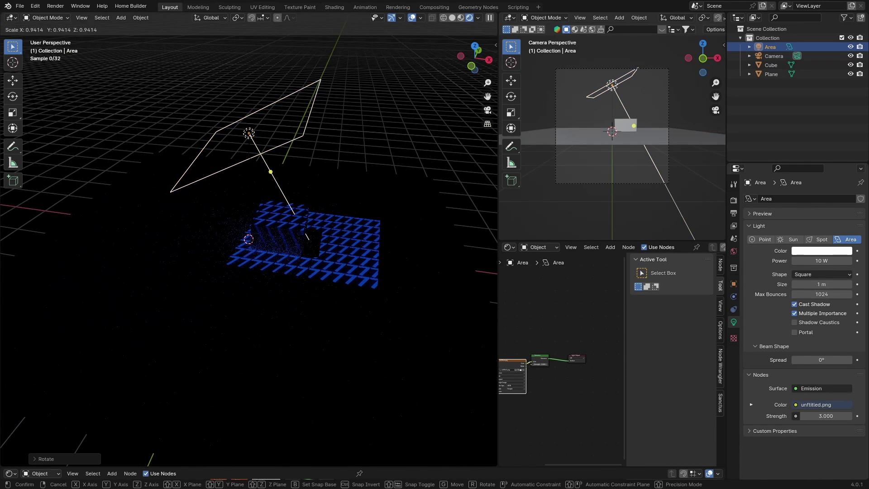
{"action": "left_click", "coordinate": [218, 300]}
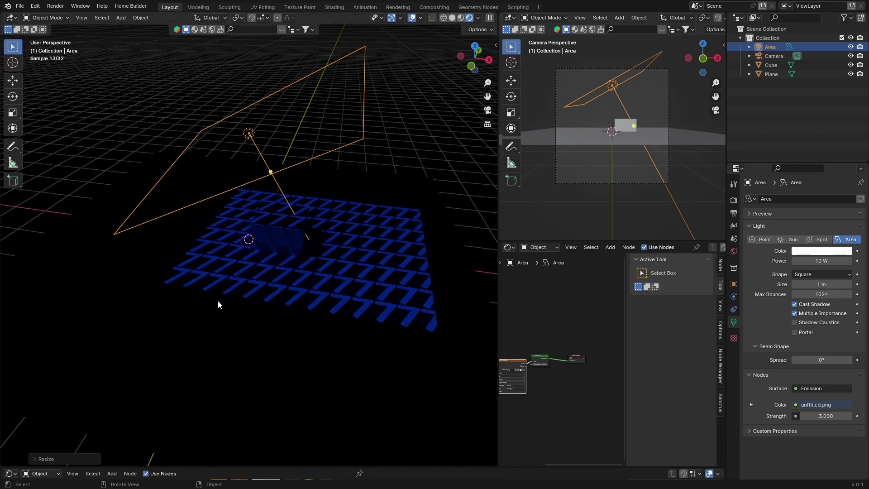
{"action": "middle_click_drag", "start_coordinate": [256, 224], "coordinate": [162, 99]}
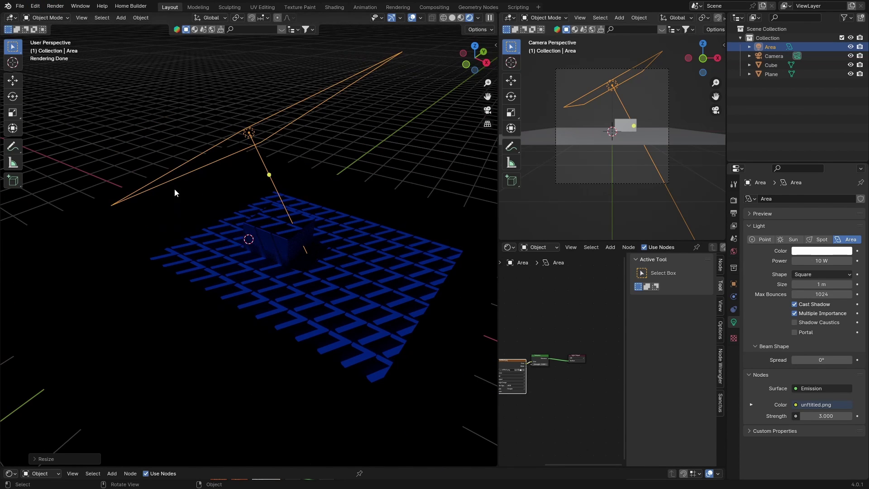
{"action": "left_click", "coordinate": [411, 18]}
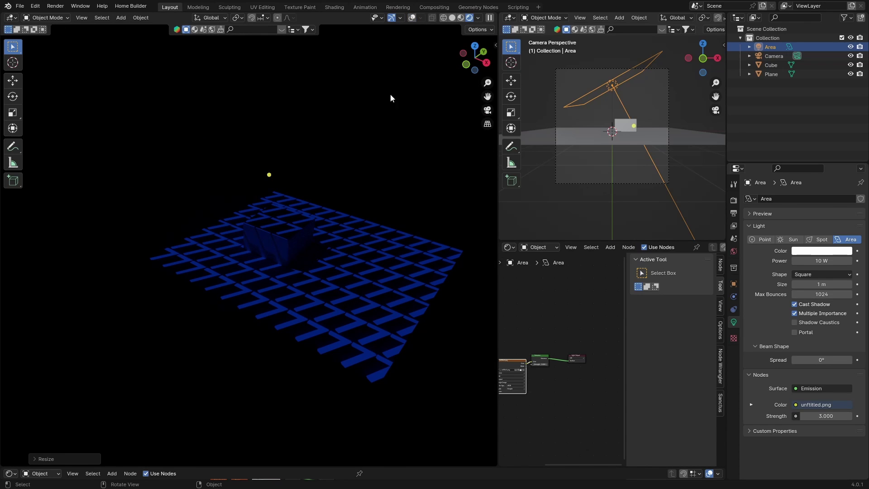
{"action": "left_click", "coordinate": [411, 18]}
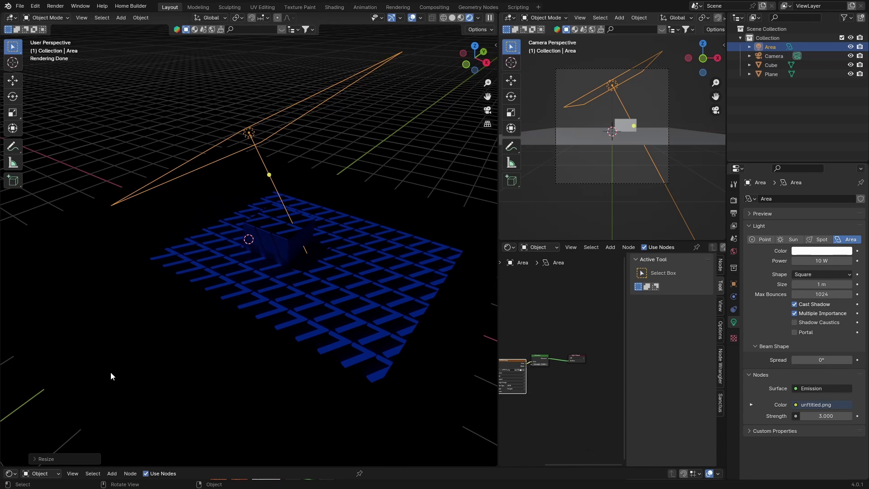
{"action": "key", "text": "shift+a"}
Add a second cube, Cube.001, scaled to about 2.55 to enclose the scene
{"action": "mouse_move", "coordinate": [61, 301]}
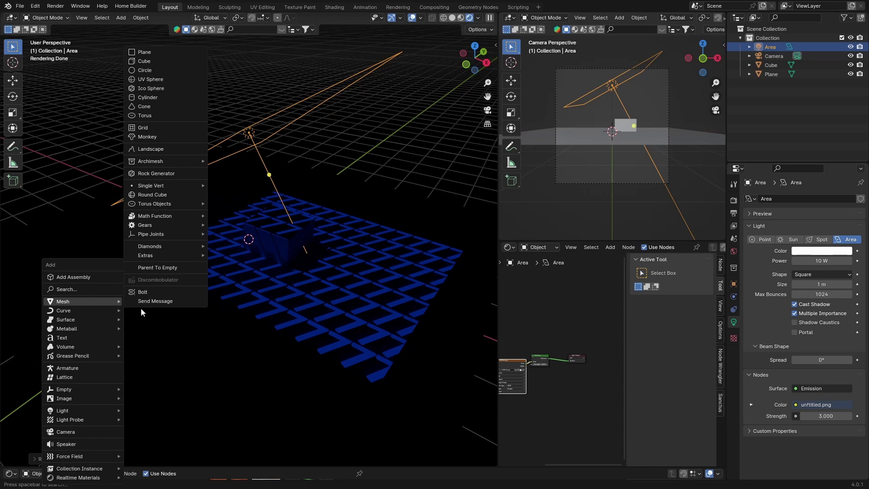
{"action": "left_click", "coordinate": [144, 61]}
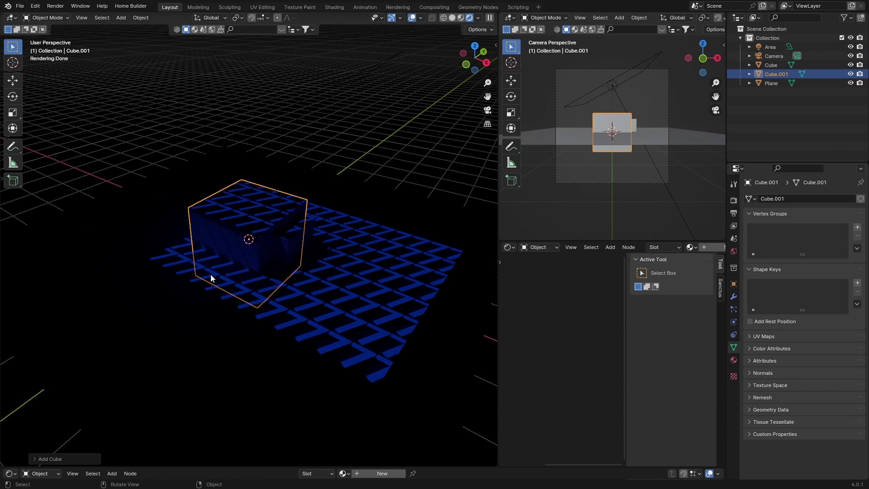
{"action": "key", "text": "s"}
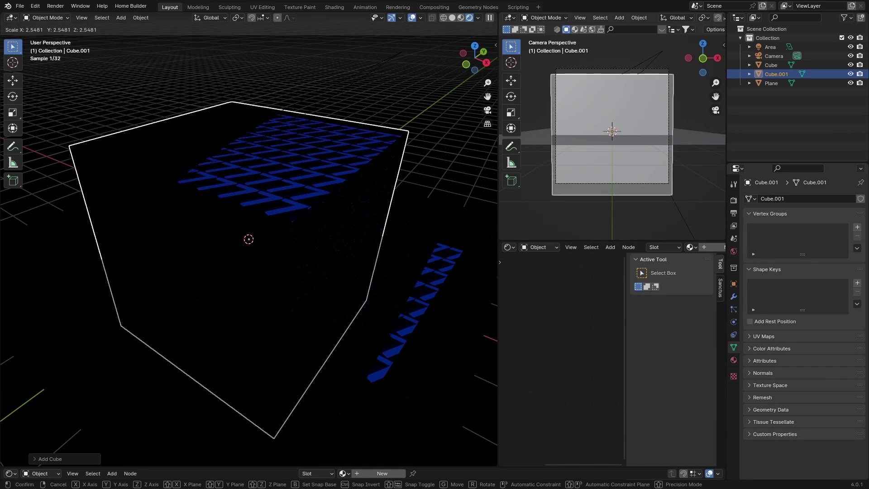
{"action": "left_click", "coordinate": [97, 44]}
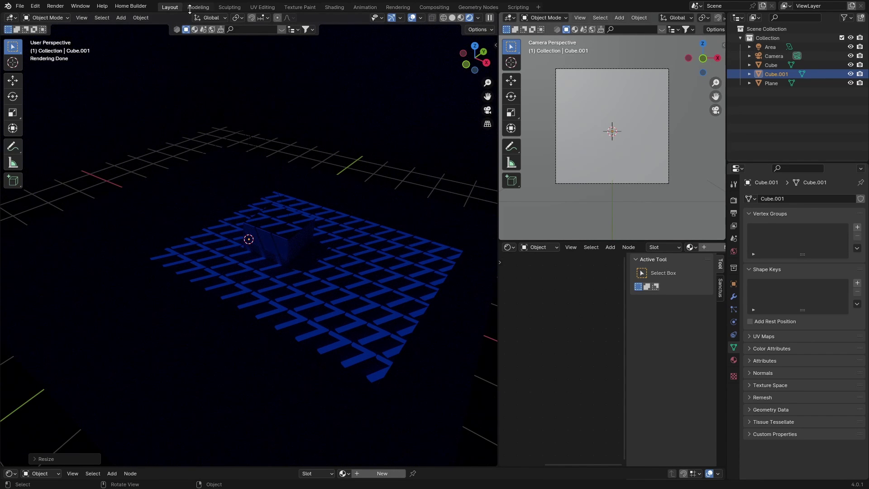
Give Cube.001 a new material, replacing Principled BSDF with a Principled Volume node
{"action": "left_click", "coordinate": [333, 7]}
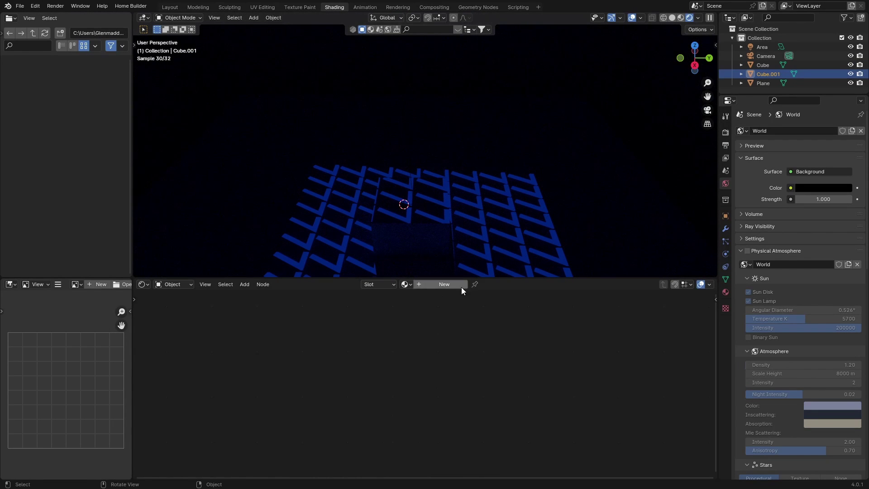
{"action": "left_click", "coordinate": [439, 285]}
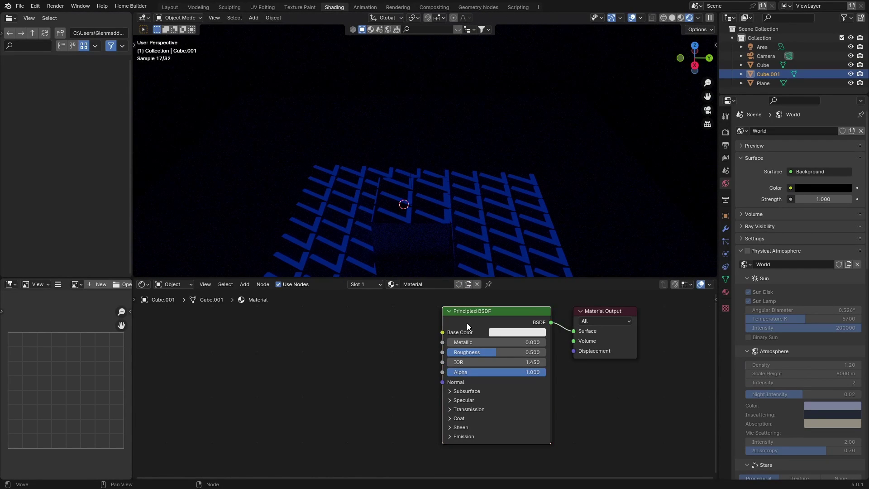
{"action": "key", "text": "x"}
{"action": "key", "text": "shift+a"}
{"action": "type", "text": "volu"}
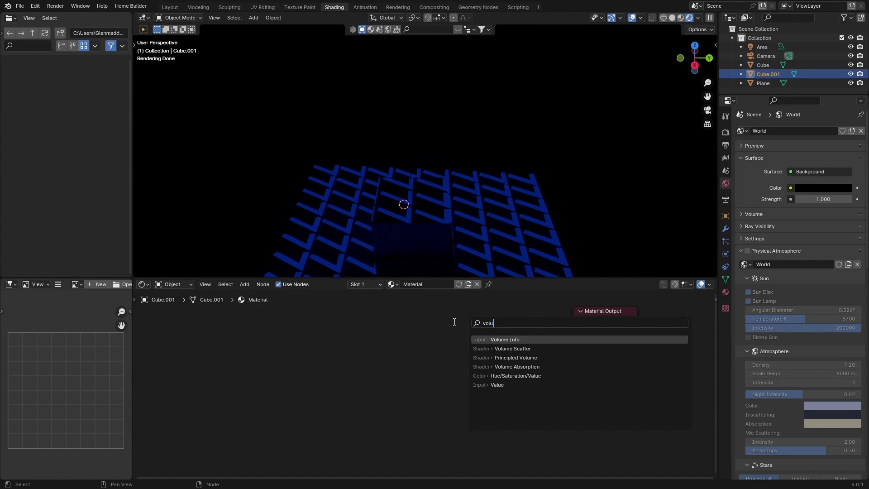
{"action": "key", "text": "Down"}
{"action": "key", "text": "Down"}
{"action": "key", "text": "Return"}
{"action": "left_click", "coordinate": [401, 325]}
Connect Principled Volume to the output's Volume input and set Density to 0.1
{"action": "left_click_drag", "start_coordinate": [570, 343], "coordinate": [572, 342]}
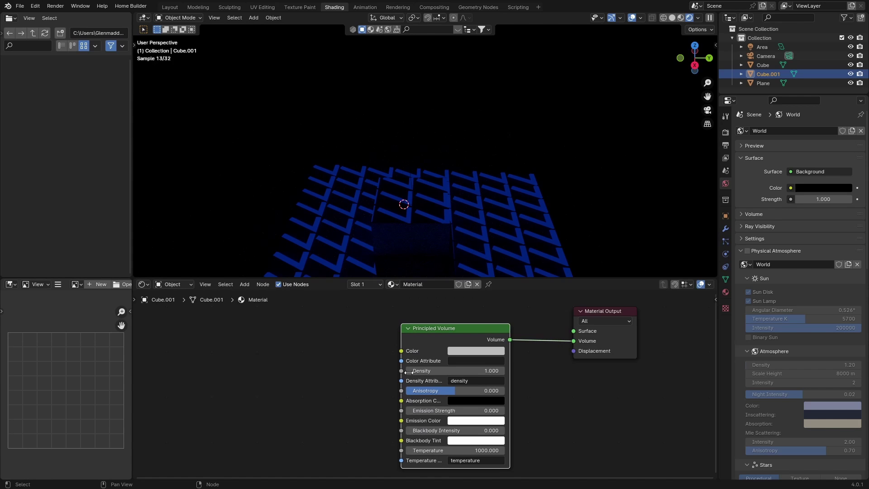
{"action": "left_click", "coordinate": [438, 371]}
{"action": "type", "text": "0.1"}
{"action": "key", "text": "Return"}
Return to the Layout workspace and hide overlays to inspect the dim foggy rendered scene
{"action": "left_click", "coordinate": [170, 7]}
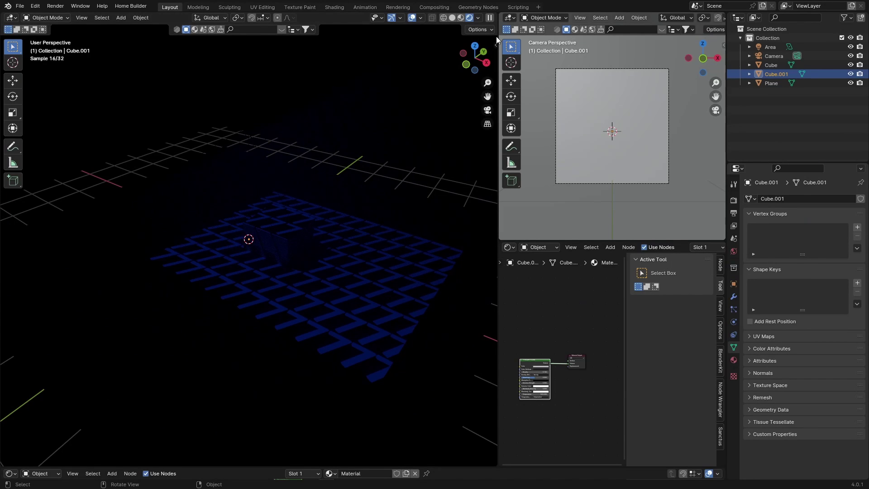
{"action": "scroll", "coordinate": [186, 289], "scroll_direction": "up", "scroll_amount": 2}
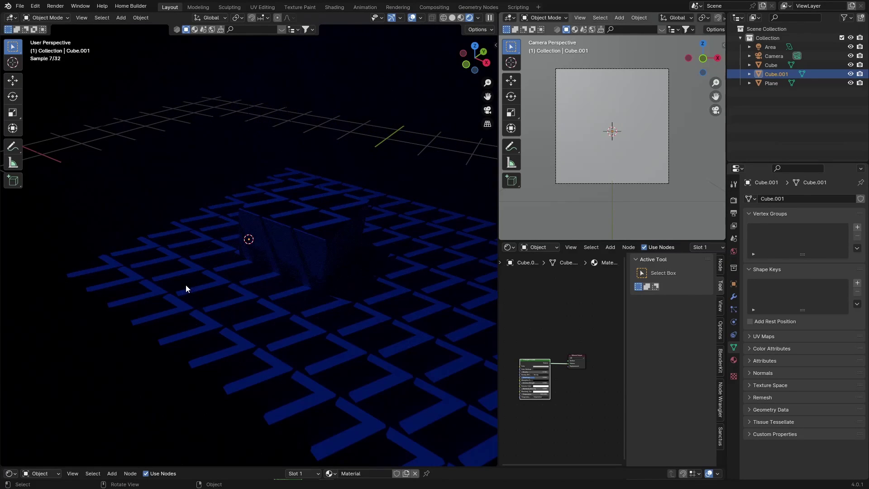
{"action": "middle_click_drag", "start_coordinate": [116, 243], "coordinate": [309, 123]}
{"action": "left_click", "coordinate": [411, 18]}
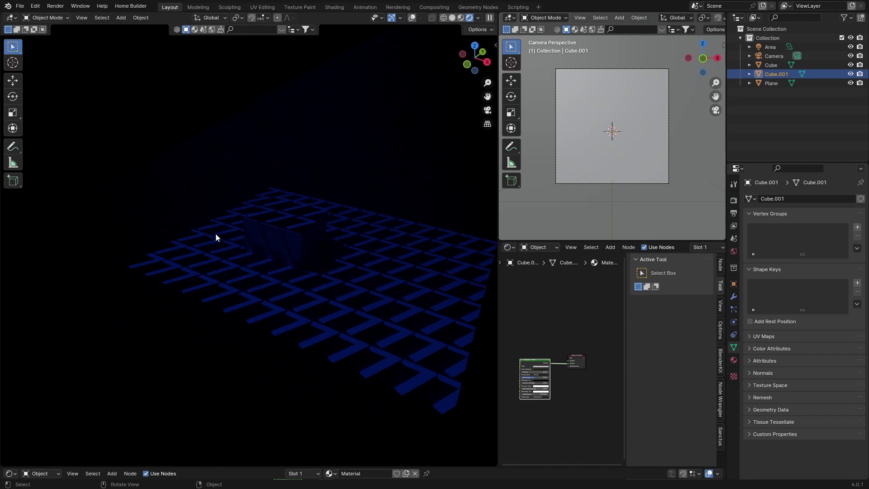
{"action": "middle_click_drag", "start_coordinate": [250, 188], "coordinate": [178, 253]}
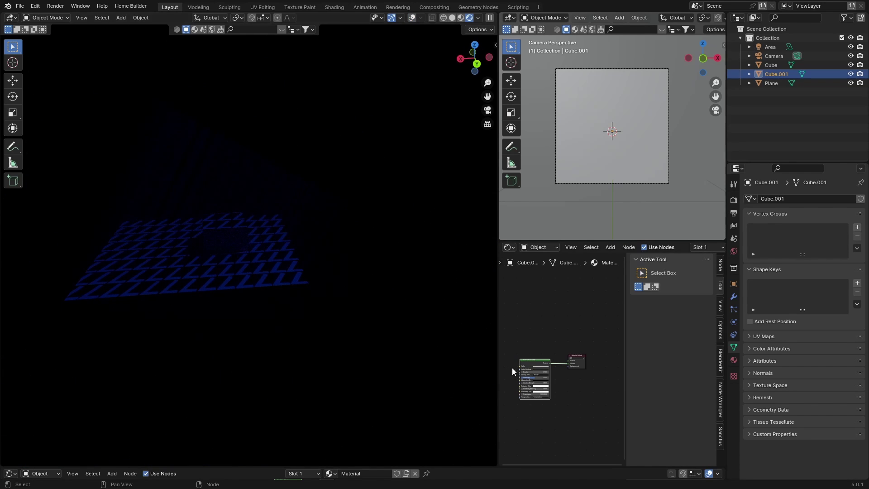
In the Shading workspace, set the Area light's Emission Strength to 10
{"action": "left_click", "coordinate": [341, 9]}
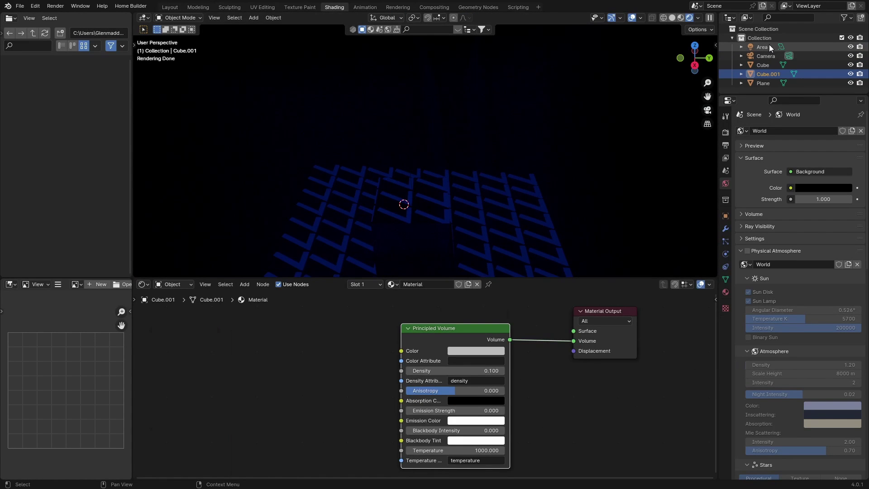
{"action": "left_click", "coordinate": [769, 46]}
{"action": "left_click", "coordinate": [476, 344]}
{"action": "type", "text": "10"}
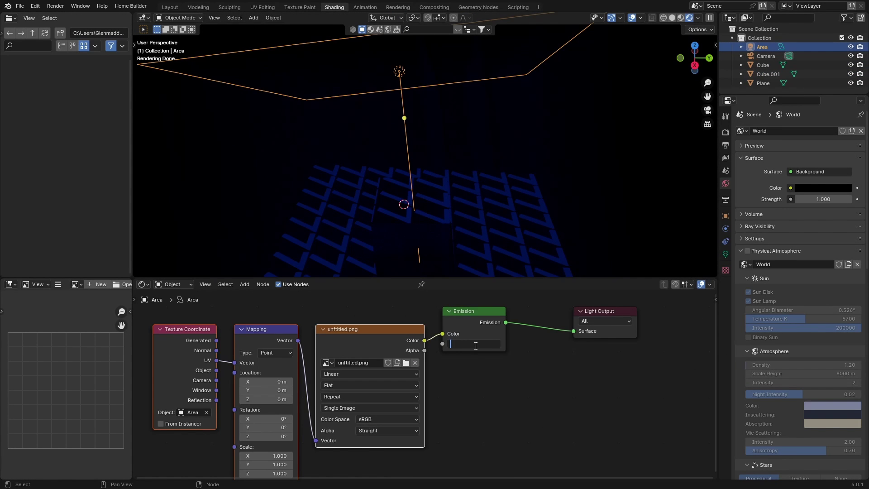
{"action": "key", "text": "Return"}
{"action": "middle_click_drag", "start_coordinate": [282, 160], "coordinate": [409, 177]}
{"action": "key", "text": "r"}
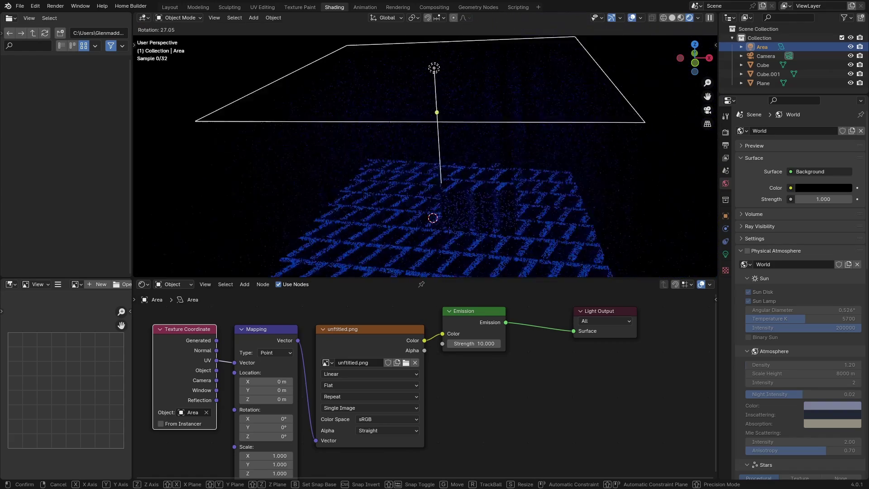
Confirm the area light's new tilt so the blue slanted-line gobo crosses the plane
{"action": "left_click", "coordinate": [406, 170]}
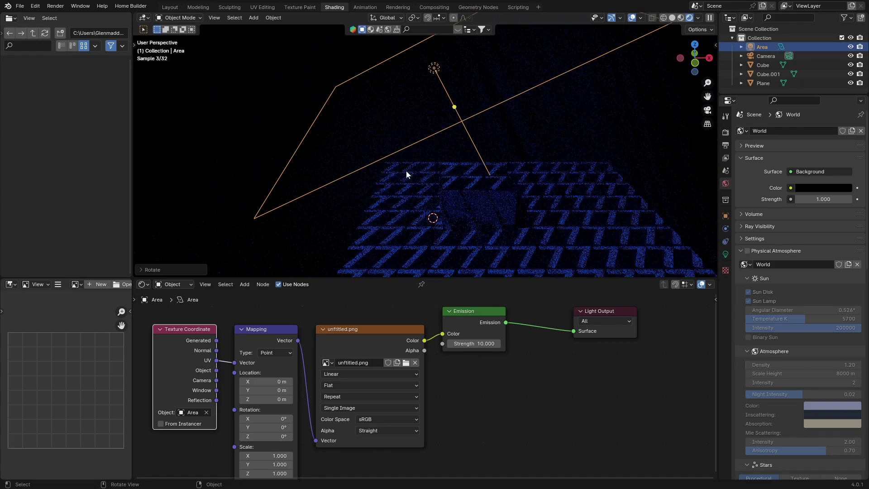
{"action": "middle_click_drag", "start_coordinate": [458, 194], "coordinate": [496, 95]}
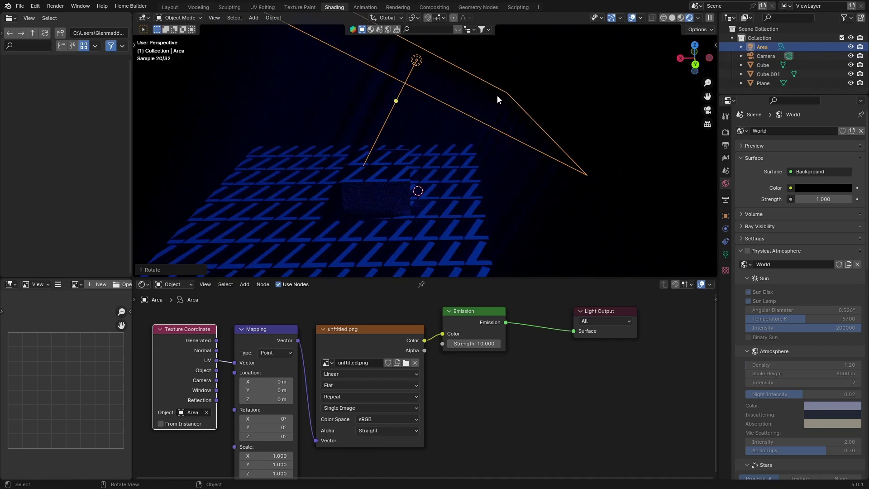
{"action": "left_click", "coordinate": [632, 18]}
{"action": "middle_click_drag", "start_coordinate": [336, 122], "coordinate": [386, 116]}
{"action": "left_click", "coordinate": [632, 18]}
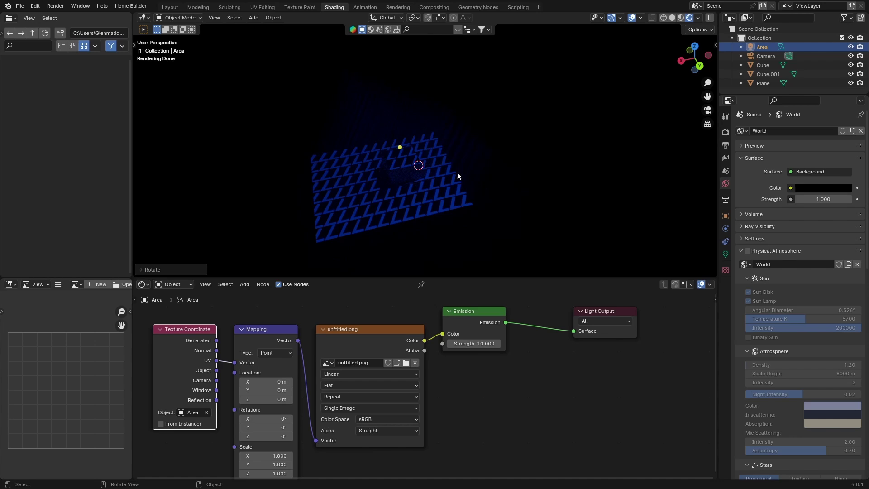
{"action": "key", "text": "g"}
{"action": "key", "text": "Escape"}
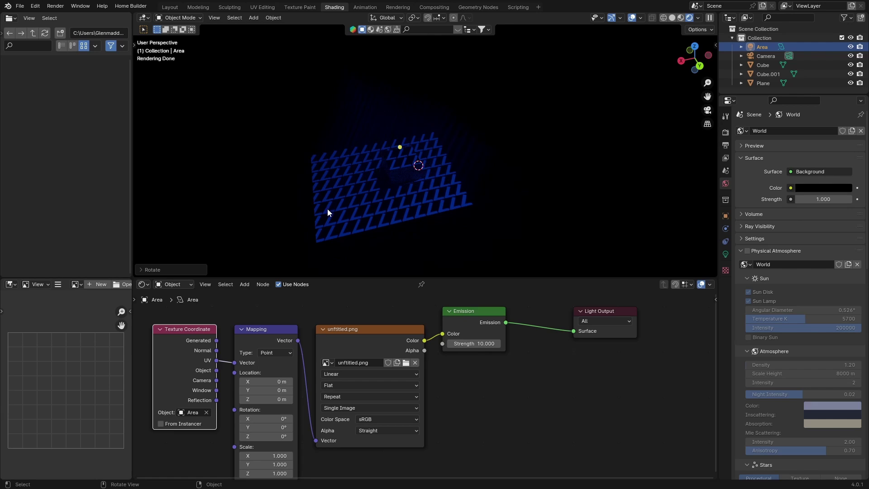